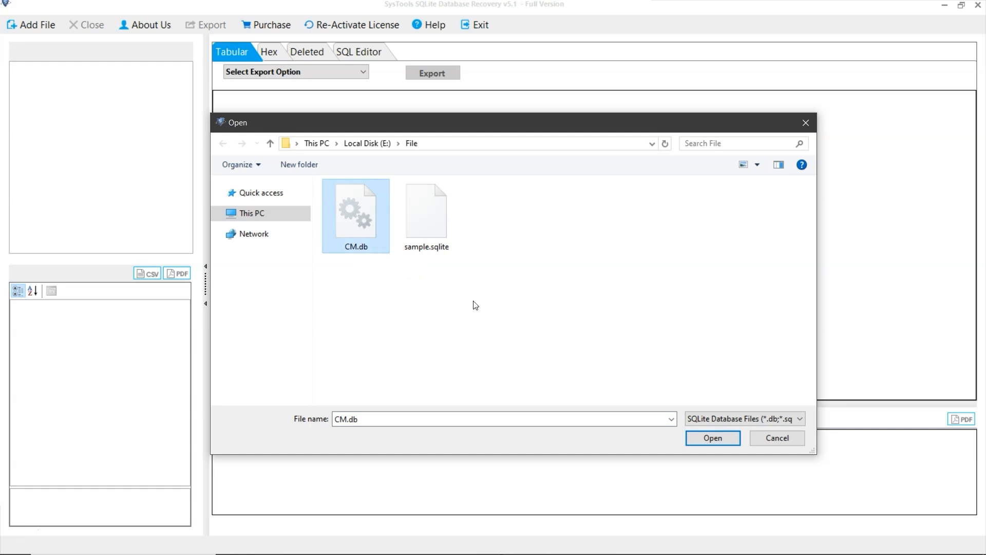
Load the CM.db database from E:\File as the SQLite file
{"action": "left_click", "coordinate": [715, 438]}
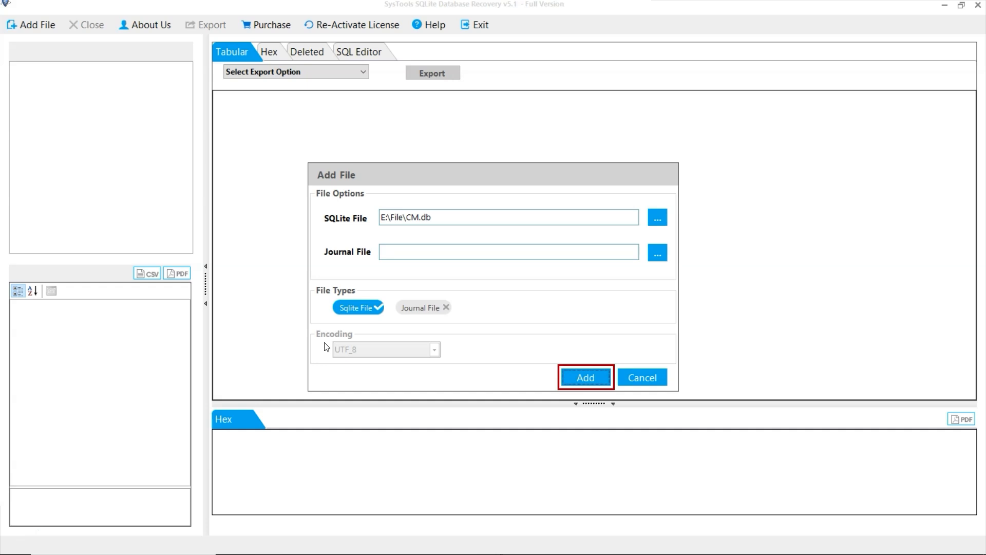
{"action": "left_click", "coordinate": [583, 379]}
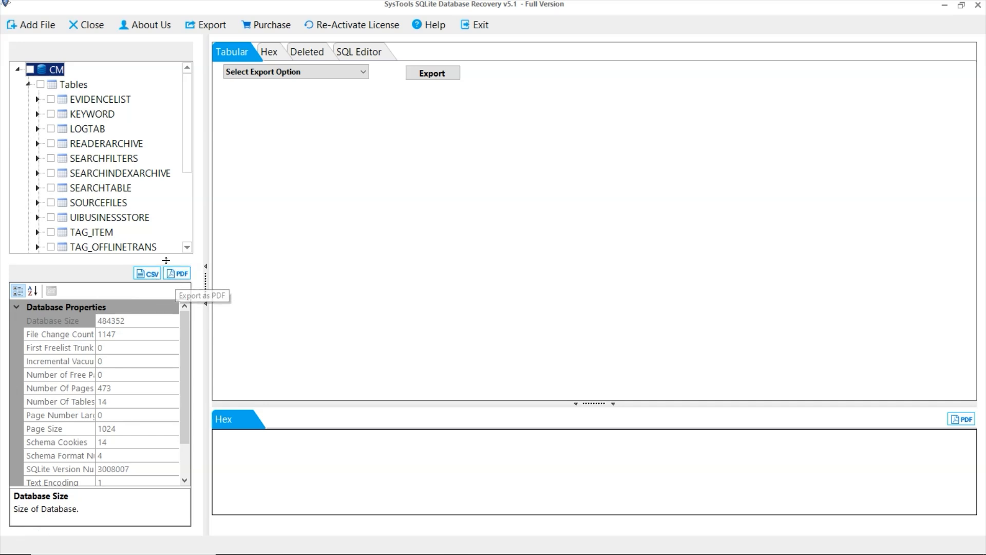
Browse the records of the UIBUSINESSSTORE table and view the hex data of record 21
{"action": "left_click", "coordinate": [132, 224]}
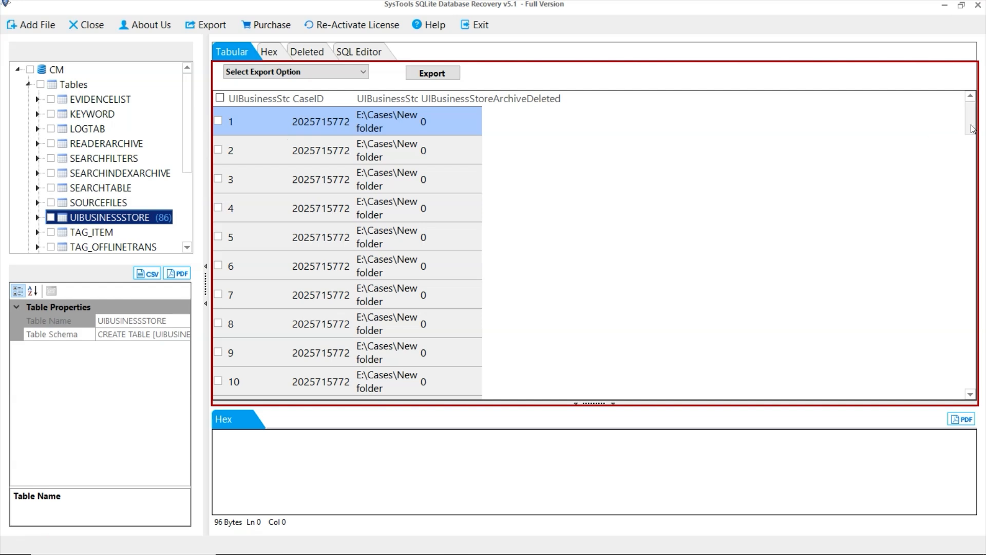
{"action": "left_click_drag", "start_coordinate": [969, 128], "coordinate": [965, 184]}
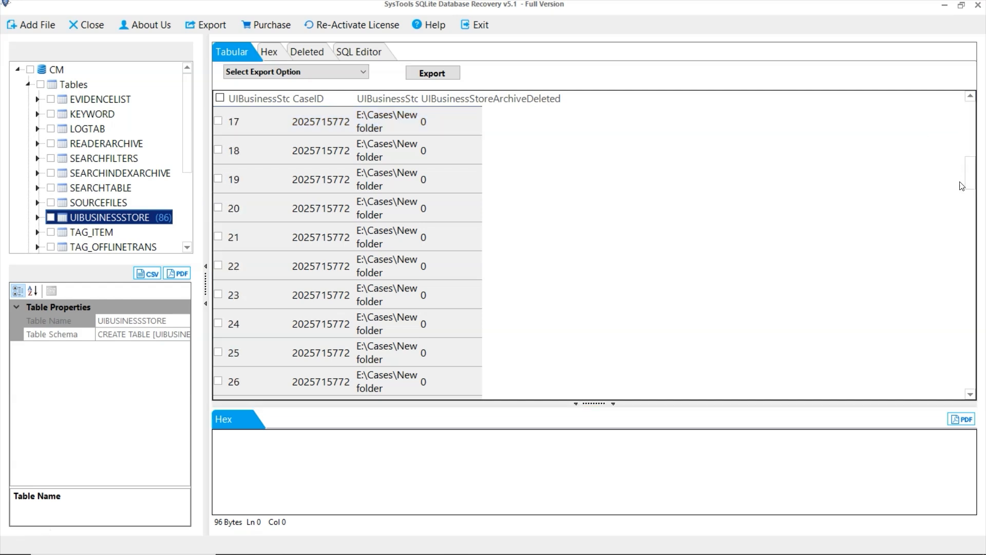
{"action": "left_click", "coordinate": [247, 224]}
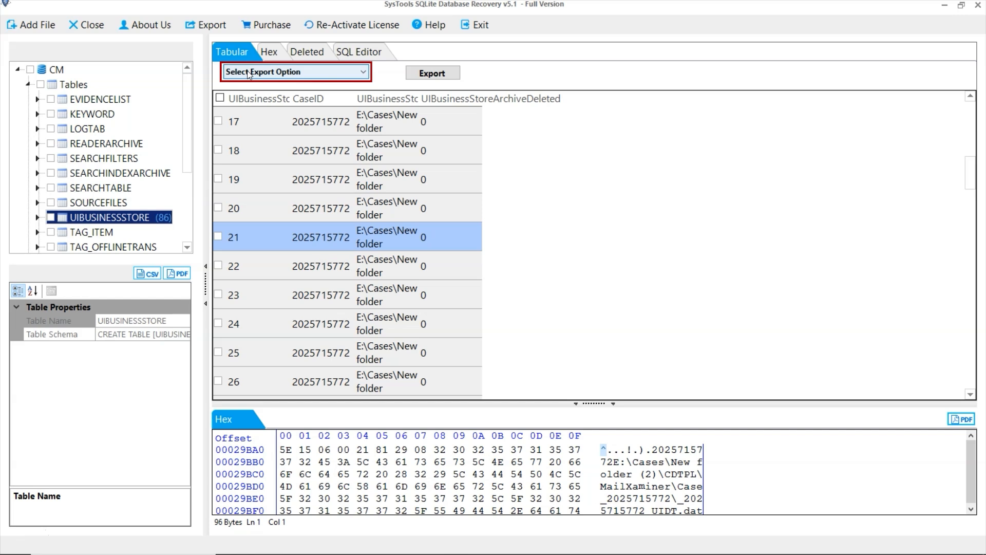
Mark records 17 and 18 of the UIBUSINESSSTORE table and review the available export formats
{"action": "left_click", "coordinate": [218, 121]}
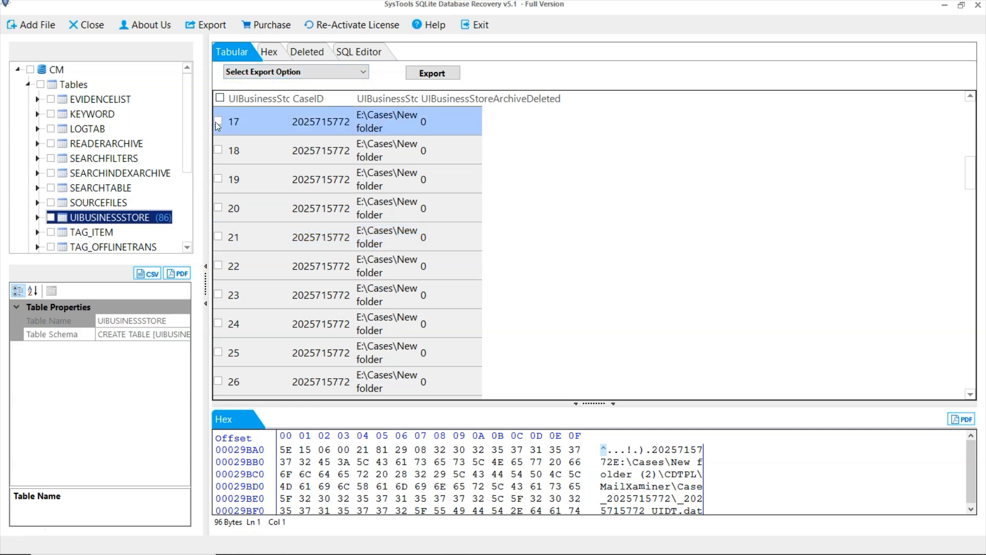
{"action": "left_click", "coordinate": [218, 150]}
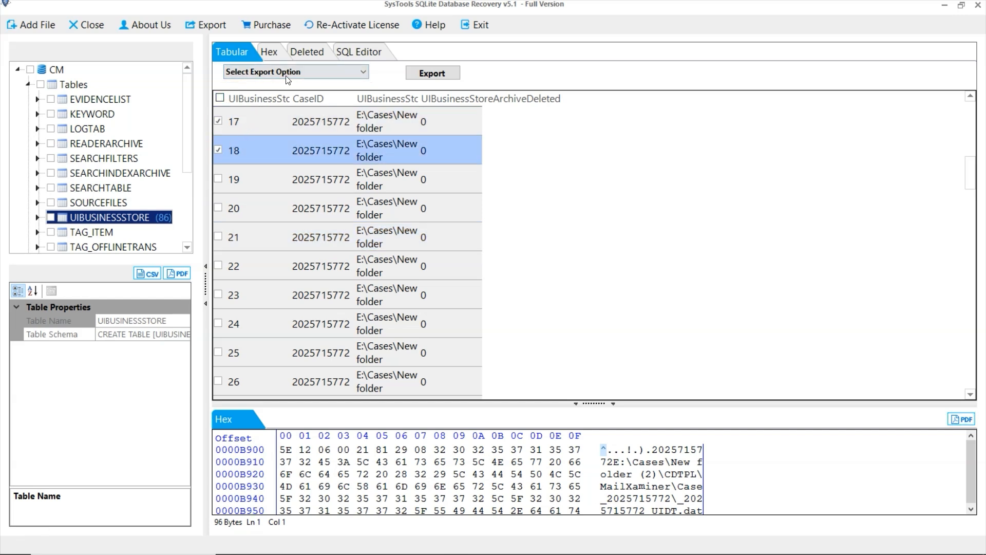
{"action": "left_click", "coordinate": [305, 71]}
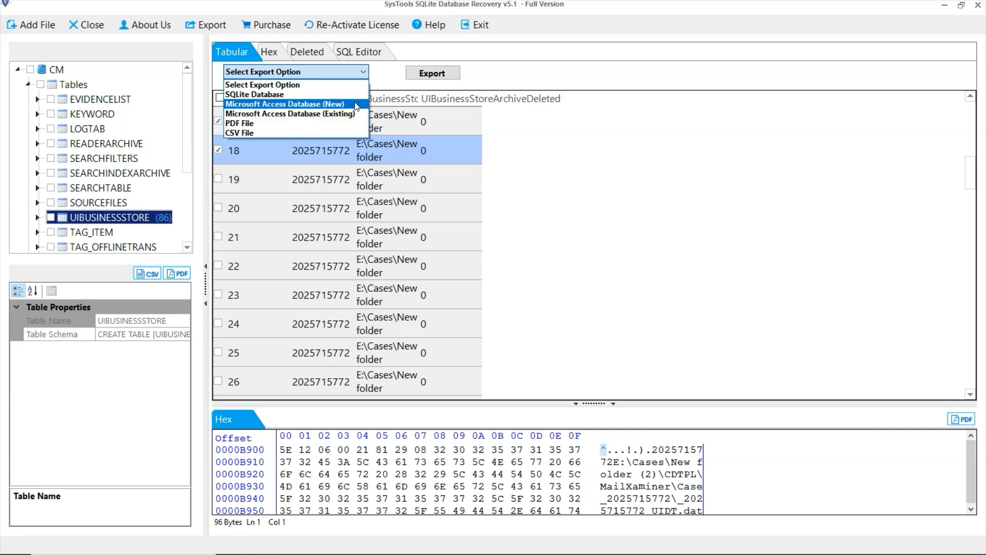
{"action": "left_click", "coordinate": [308, 84]}
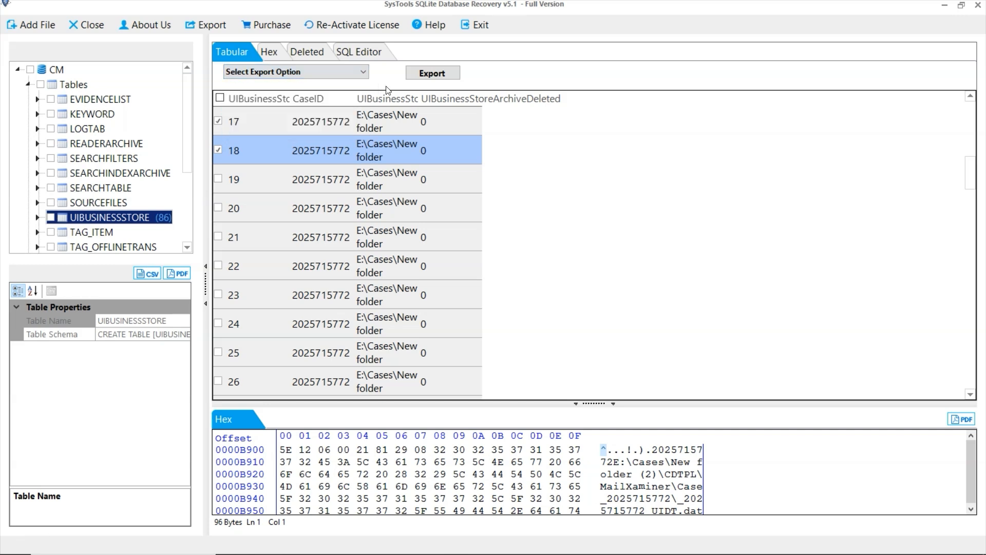
View the table's hex data, the database's deleted items and the SQL Editor
{"action": "left_click", "coordinate": [275, 57]}
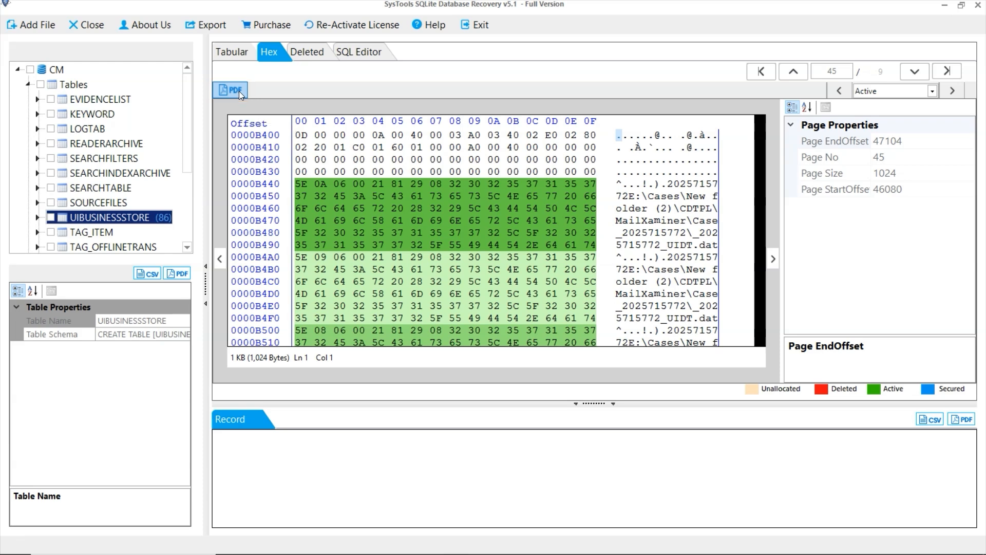
{"action": "left_click", "coordinate": [322, 61]}
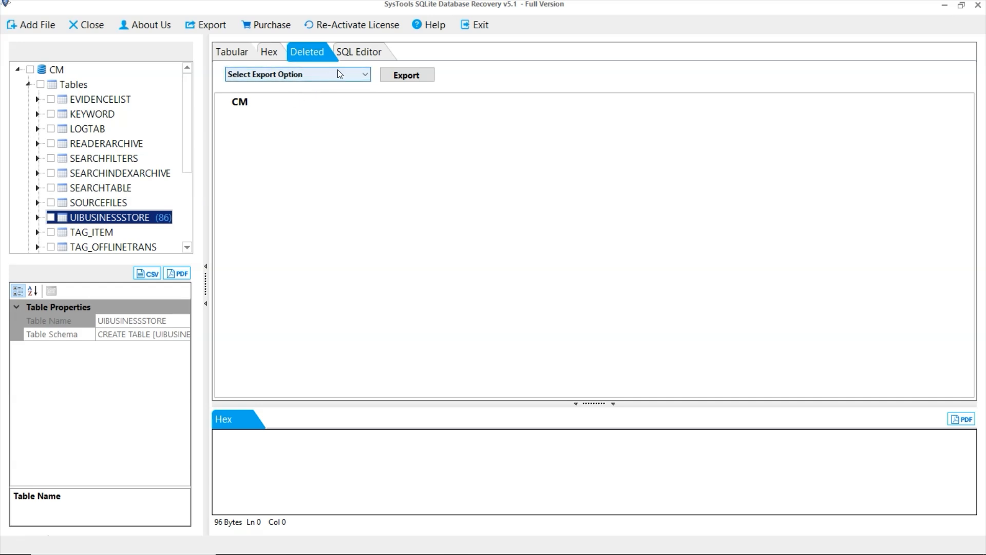
{"action": "left_click", "coordinate": [370, 57]}
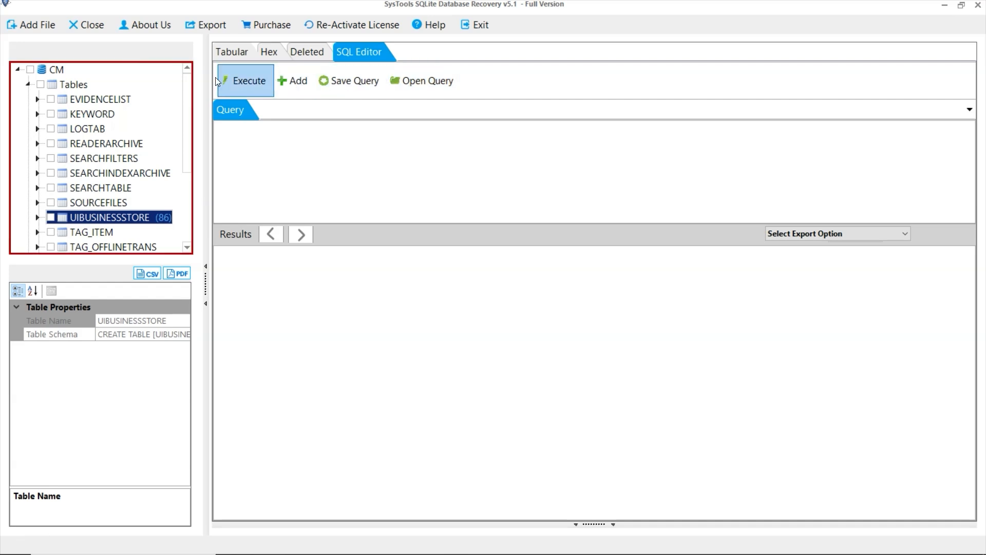
Mark the entire CM database with all its tables and open its export settings
{"action": "left_click", "coordinate": [41, 84]}
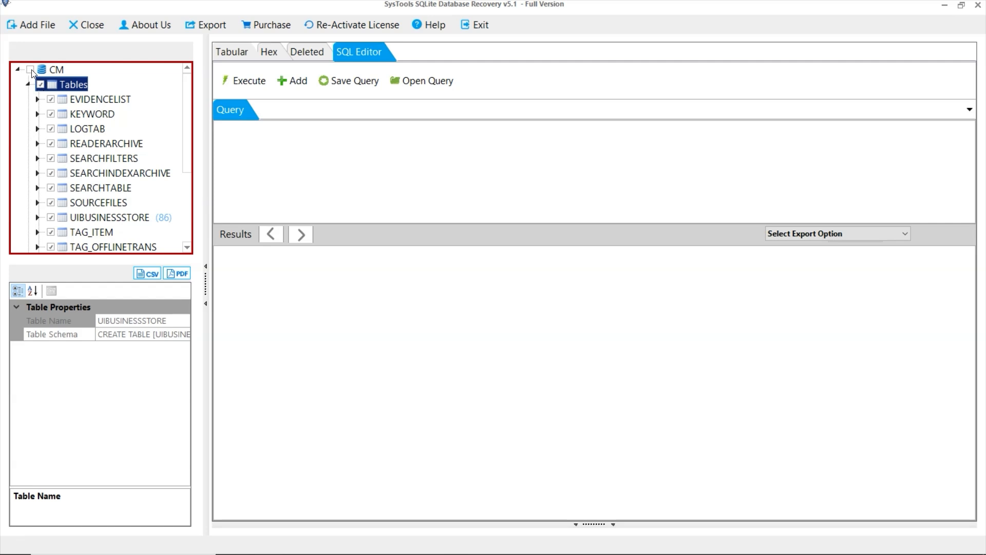
{"action": "left_click", "coordinate": [31, 70]}
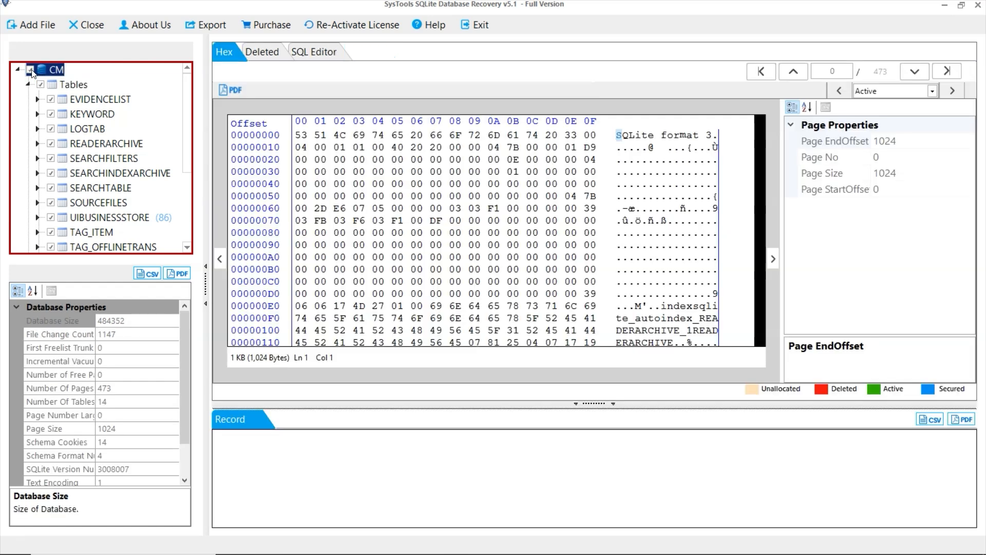
{"action": "left_click", "coordinate": [199, 27]}
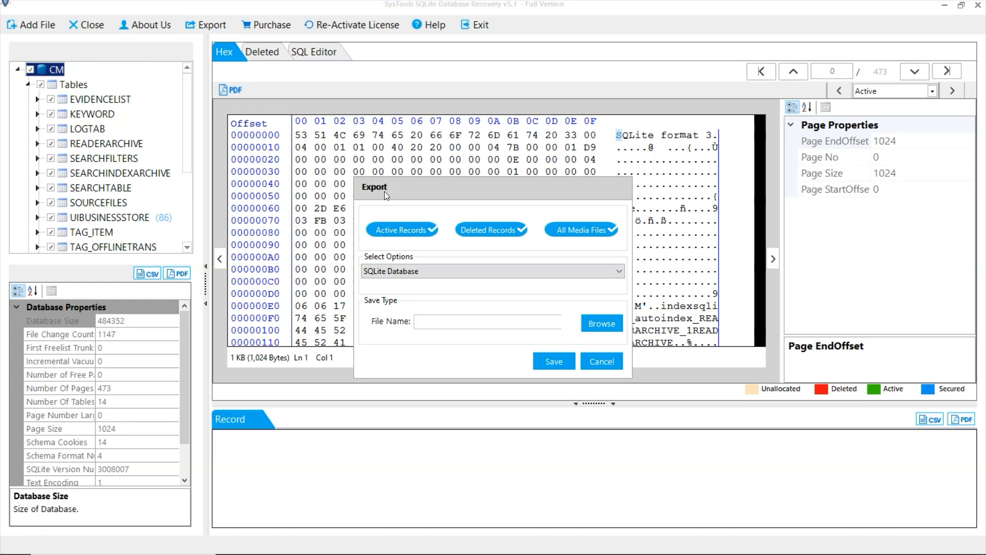
{"action": "left_click", "coordinate": [425, 231]}
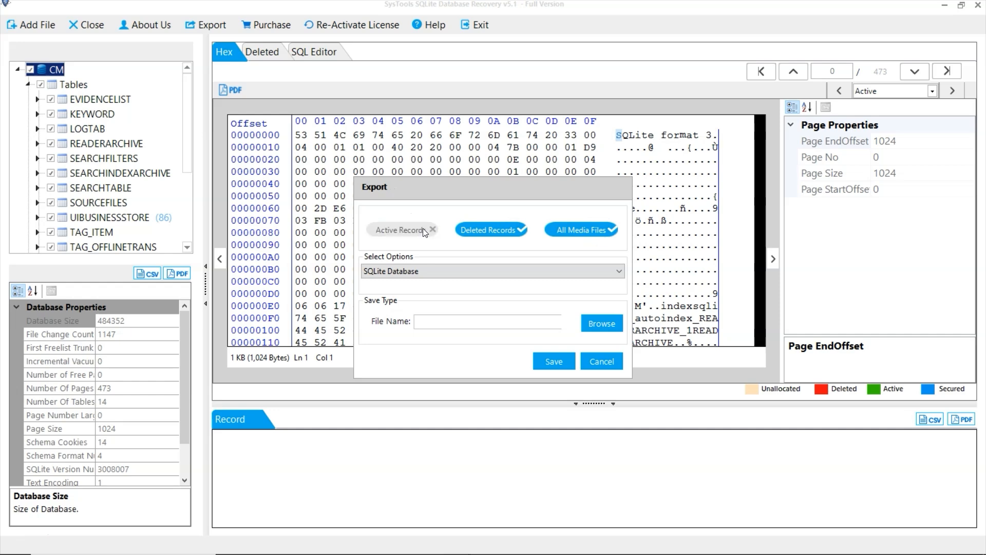
{"action": "left_click", "coordinate": [472, 232]}
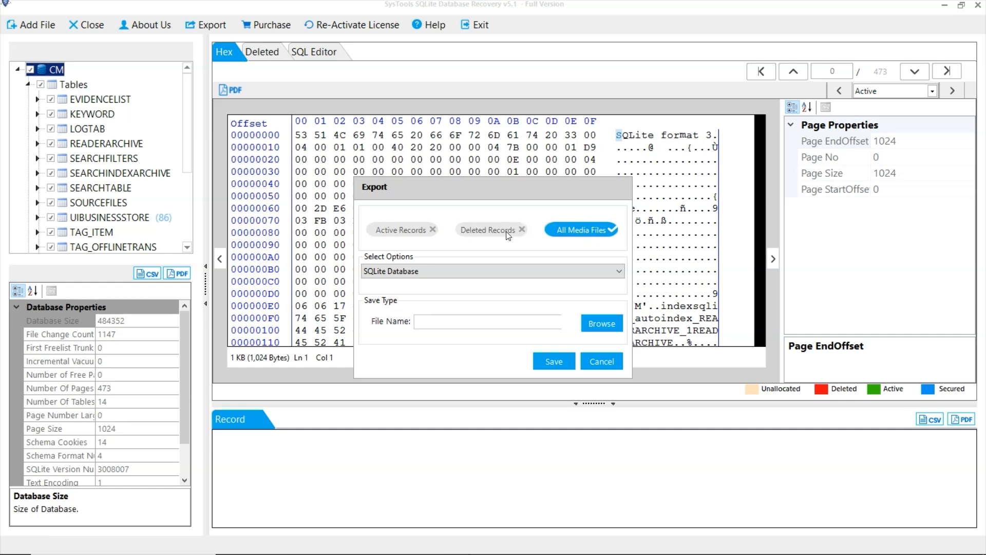
{"action": "left_click", "coordinate": [572, 234]}
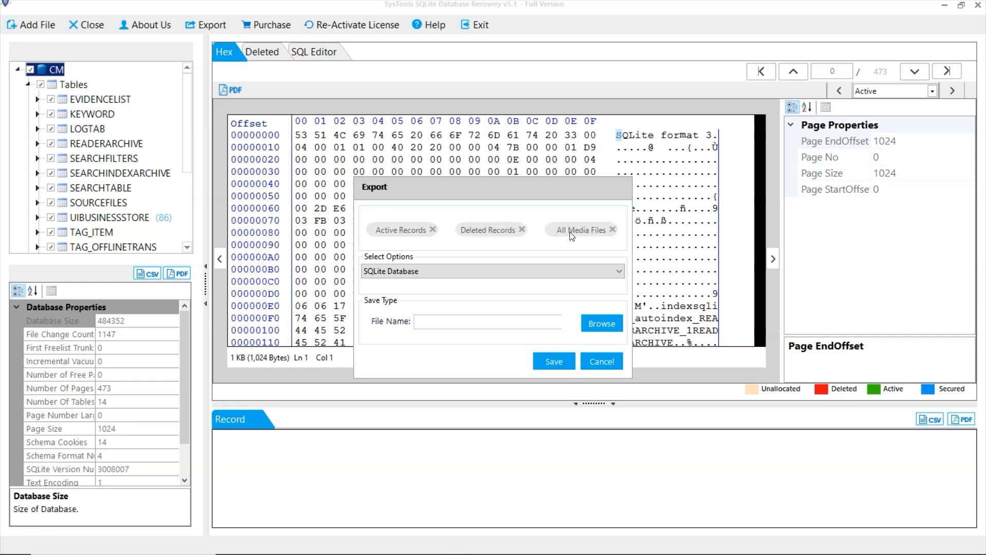
{"action": "left_click", "coordinate": [571, 234]}
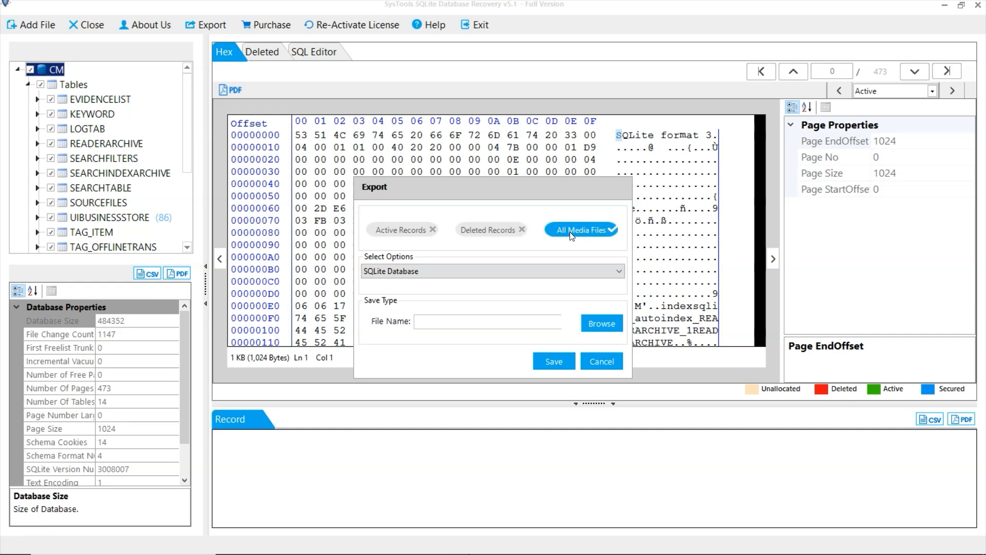
{"action": "left_click", "coordinate": [509, 235]}
{"action": "left_click", "coordinate": [407, 231]}
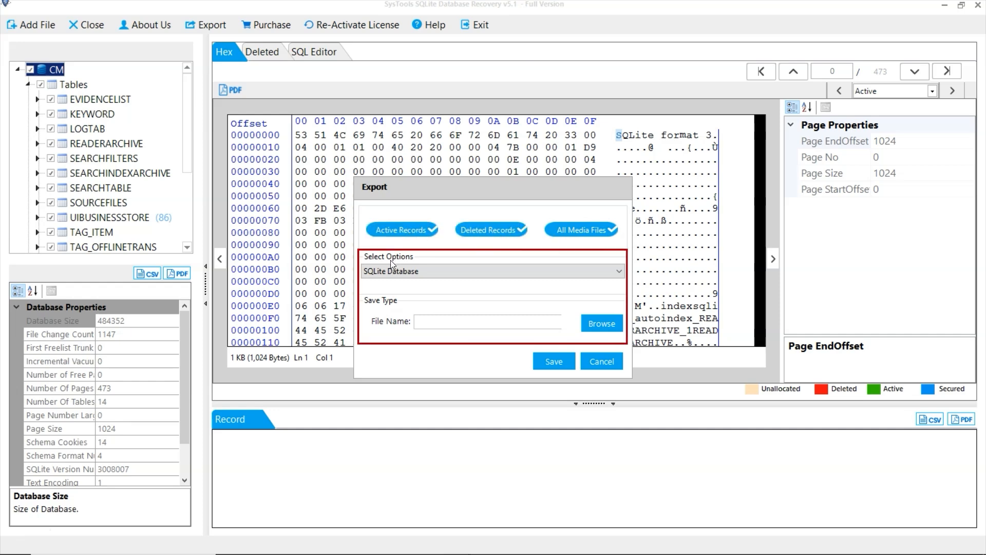
Export the marked database in PDF File format to the Desktop folder under This PC and dismiss the completion message
{"action": "left_click", "coordinate": [451, 274]}
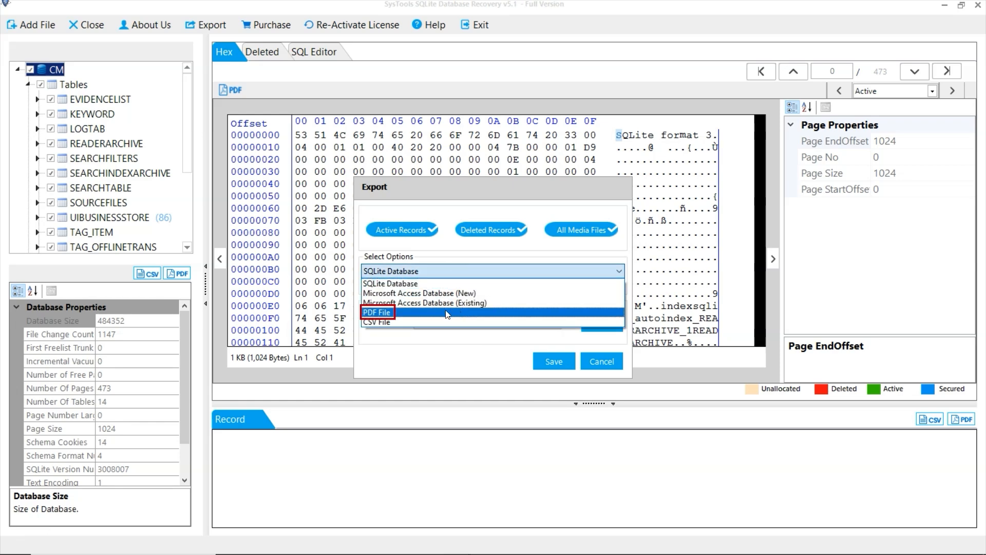
{"action": "left_click", "coordinate": [413, 312]}
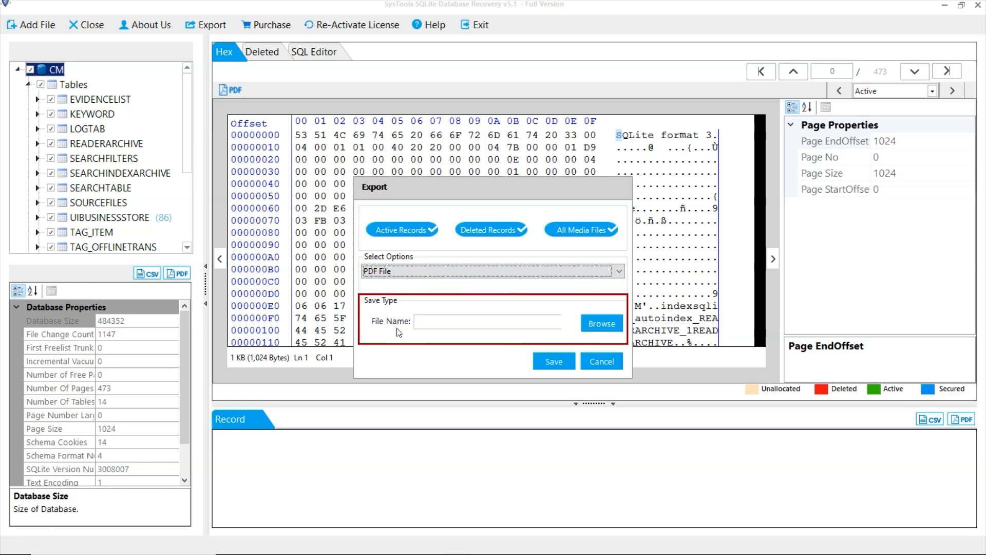
{"action": "left_click", "coordinate": [590, 325]}
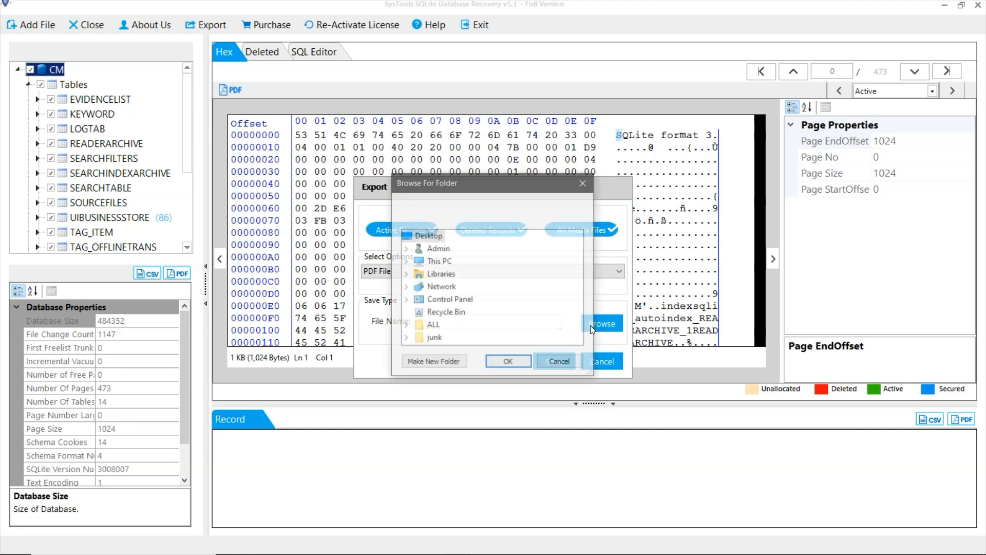
{"action": "left_click", "coordinate": [407, 261]}
{"action": "left_click", "coordinate": [452, 262]}
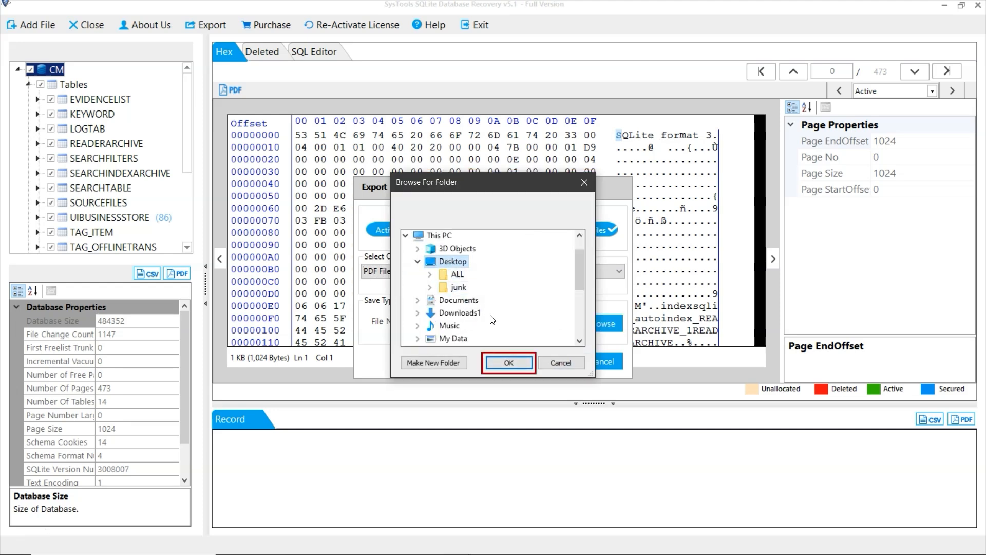
{"action": "left_click", "coordinate": [499, 362]}
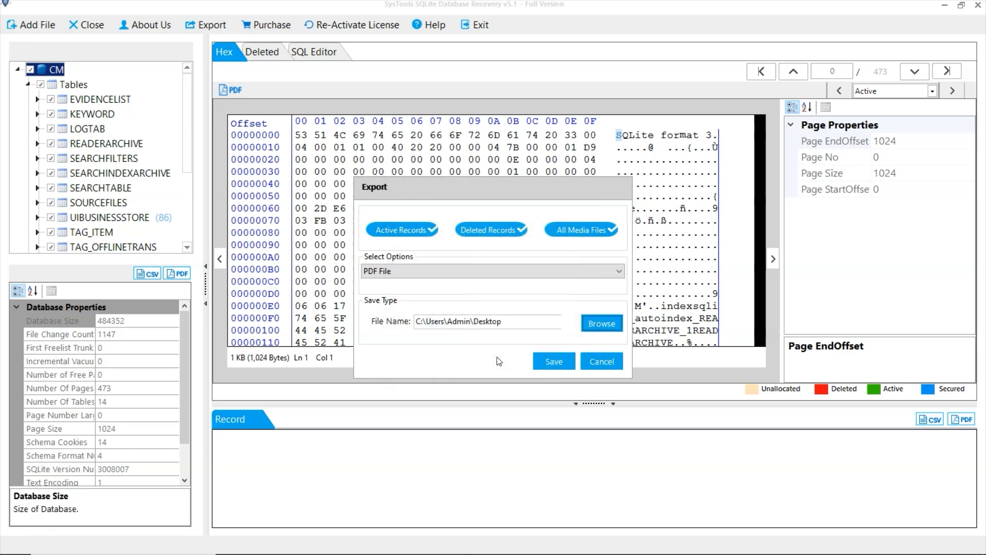
{"action": "left_click", "coordinate": [553, 358]}
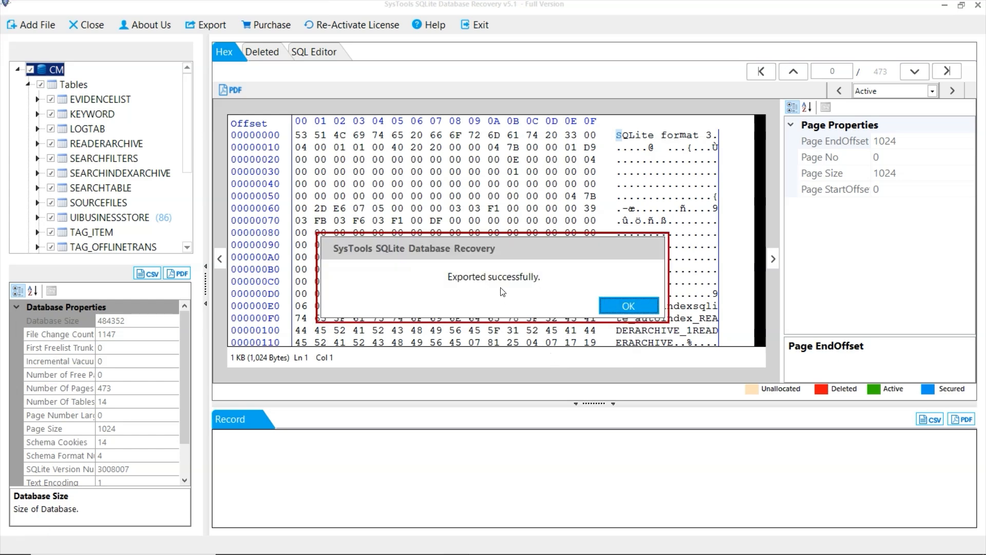
{"action": "left_click", "coordinate": [607, 308]}
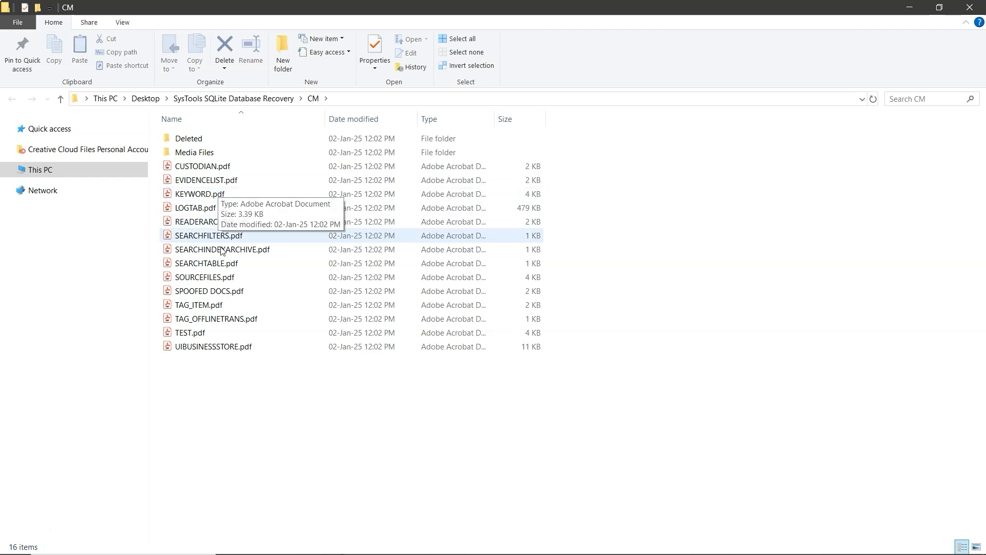
Check the exported files in the CM folder by opening UIBUSINESSSTORE.pdf, closing it and opening TEST.pdf
{"action": "left_click", "coordinate": [233, 347]}
{"action": "double_click", "coordinate": [233, 347]}
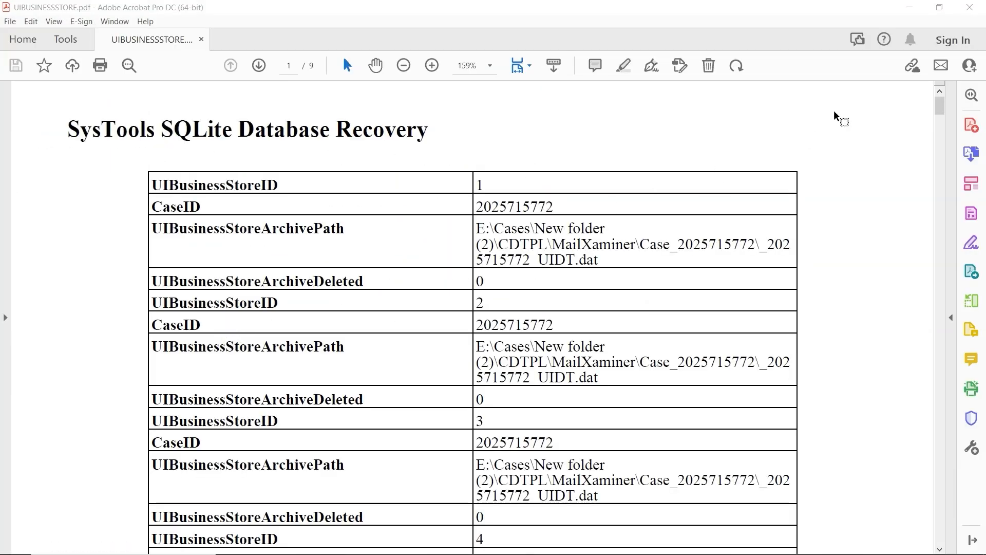
{"action": "left_click", "coordinate": [969, 7]}
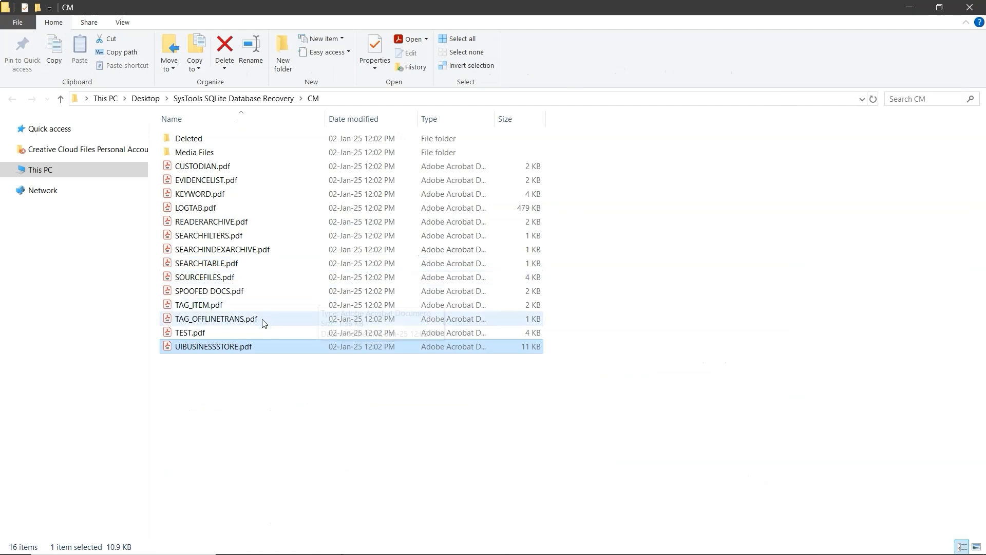
{"action": "double_click", "coordinate": [227, 333]}
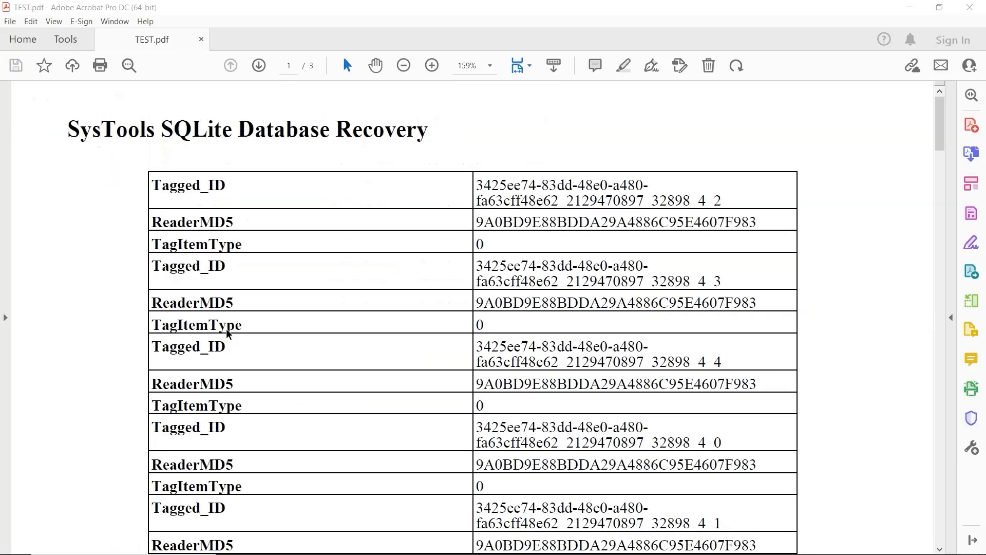